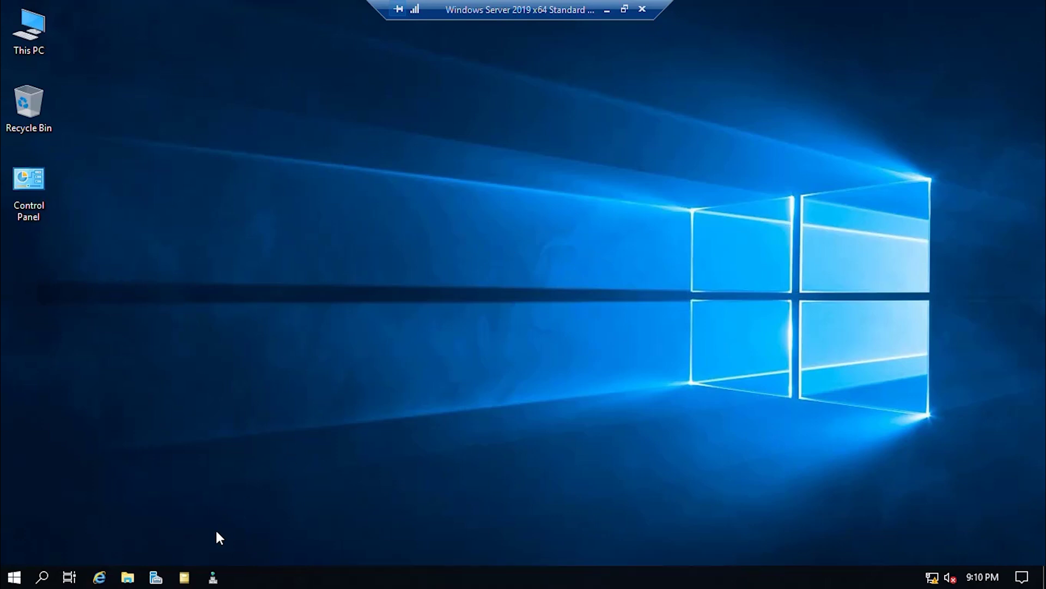
# - Open ADUC and select the user in TechForAll.Com > Techforall Users > IT Department
pyautogui.click(184, 577)
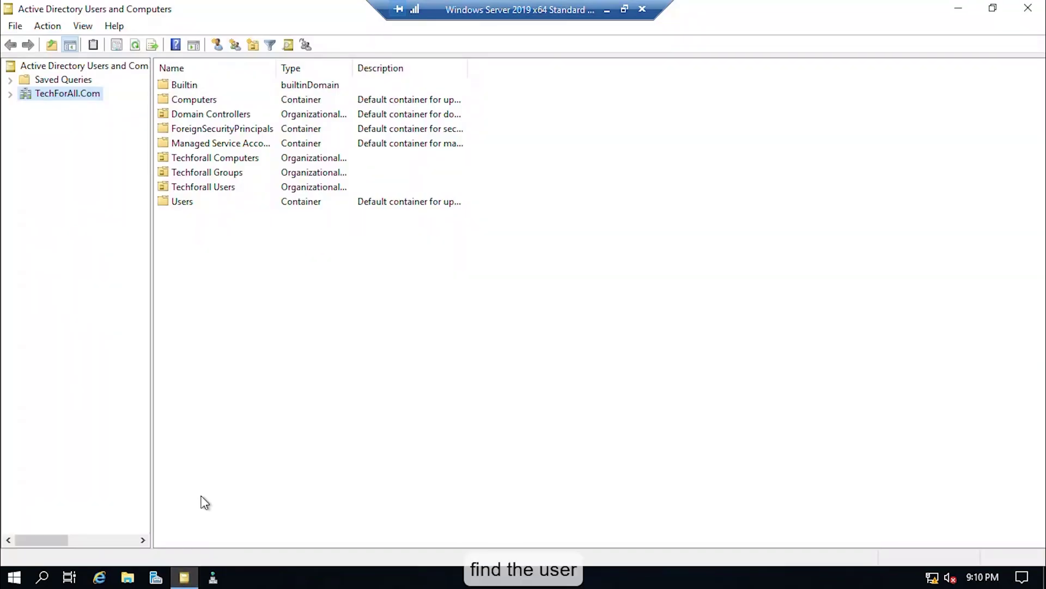
pyautogui.click(11, 92)
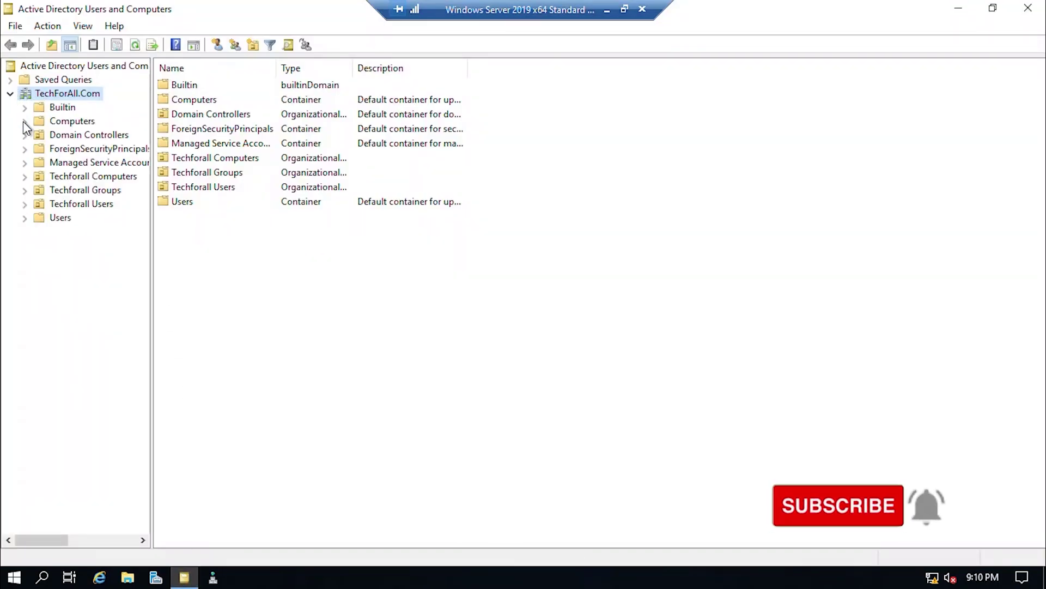
pyautogui.click(26, 203)
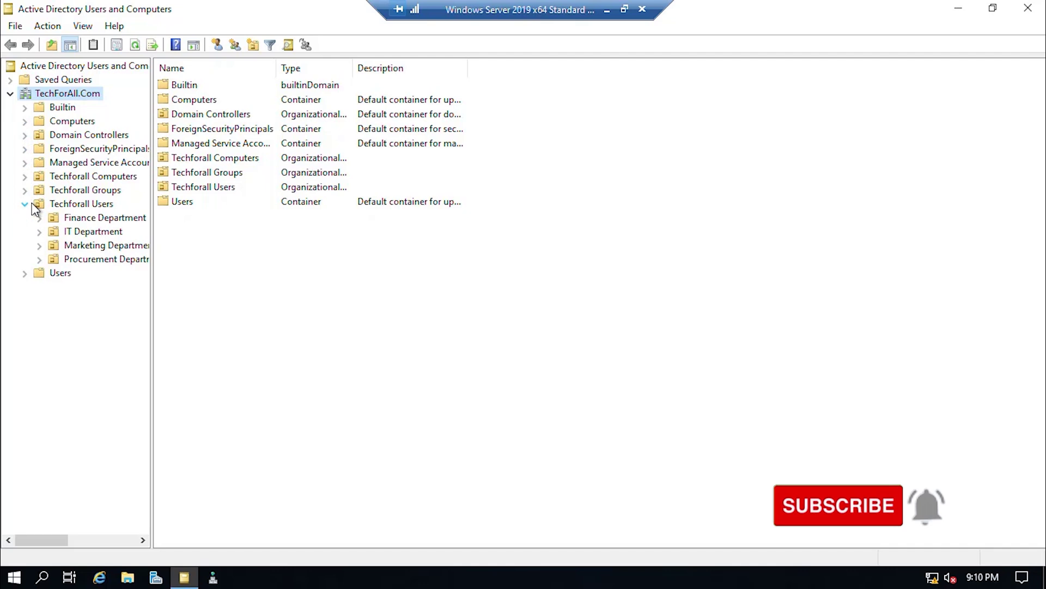
pyautogui.click(68, 232)
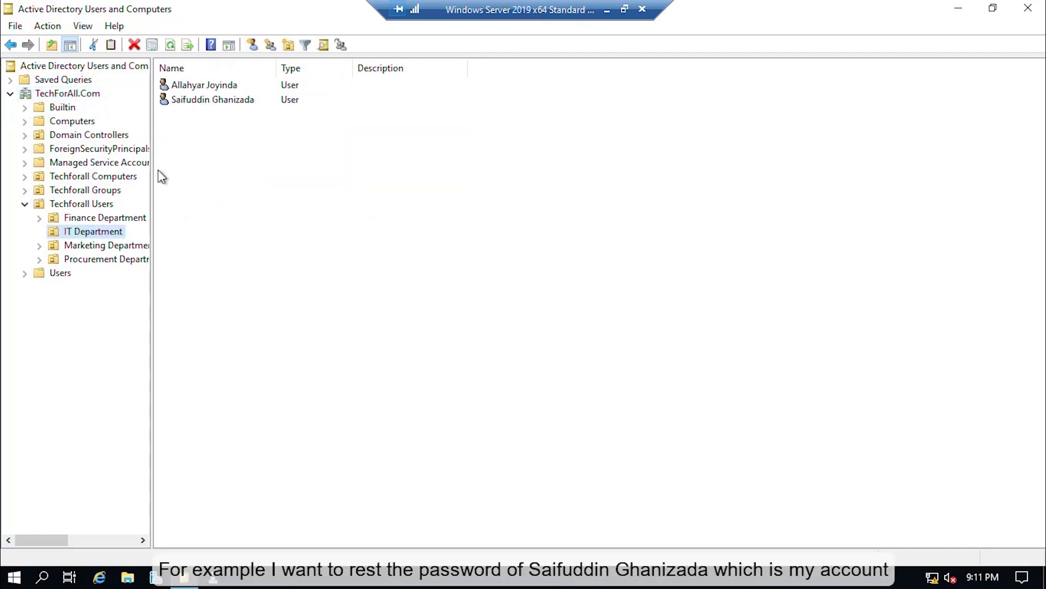
pyautogui.click(201, 103)
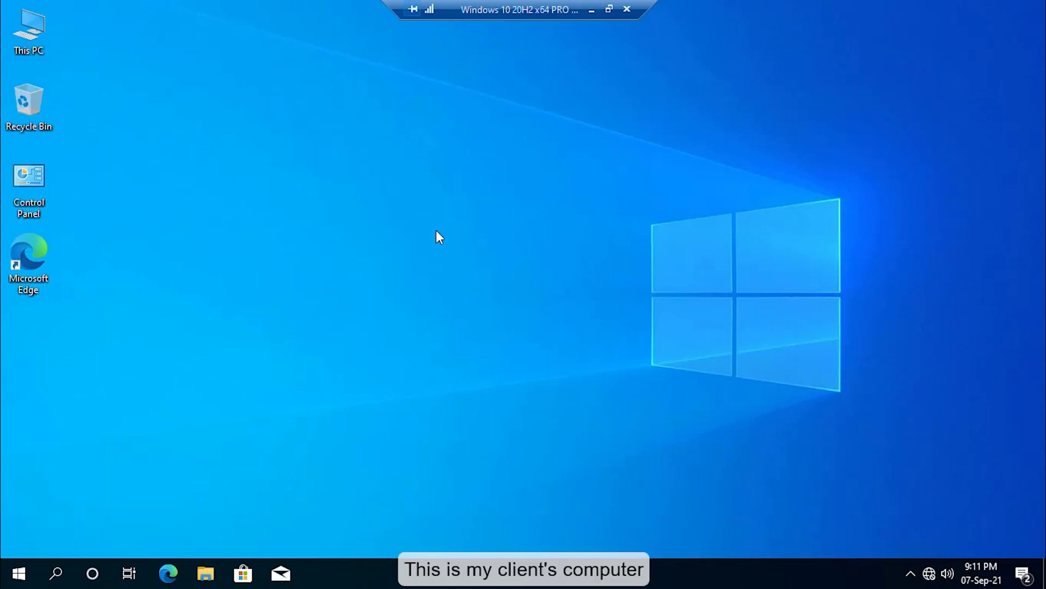
# - Check in This PC's properties that the full device name includes TechForAll.Com, then close Settings
pyautogui.rightClick(24, 43)
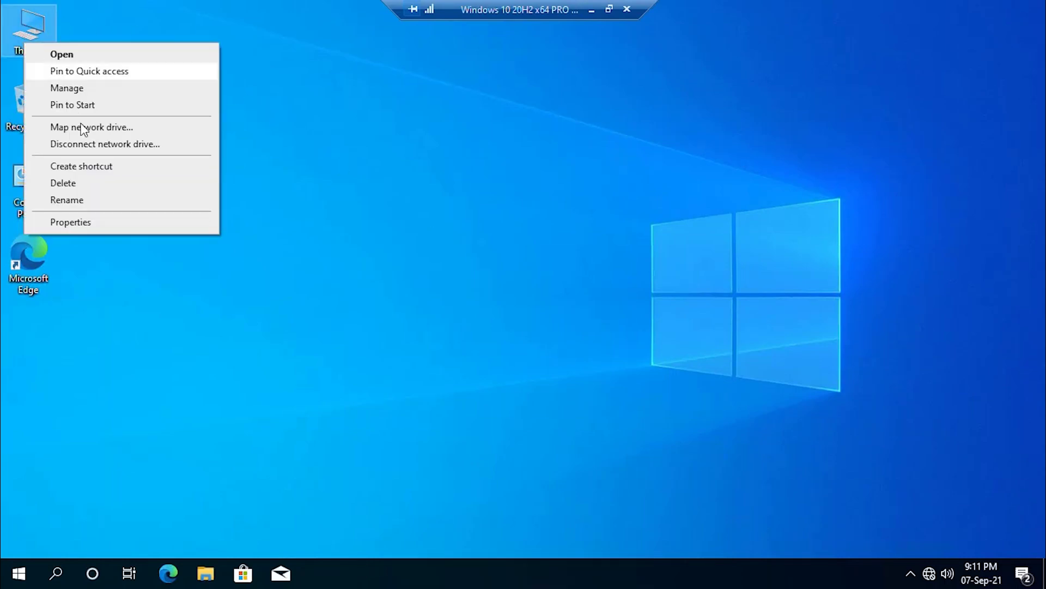
pyautogui.click(107, 221)
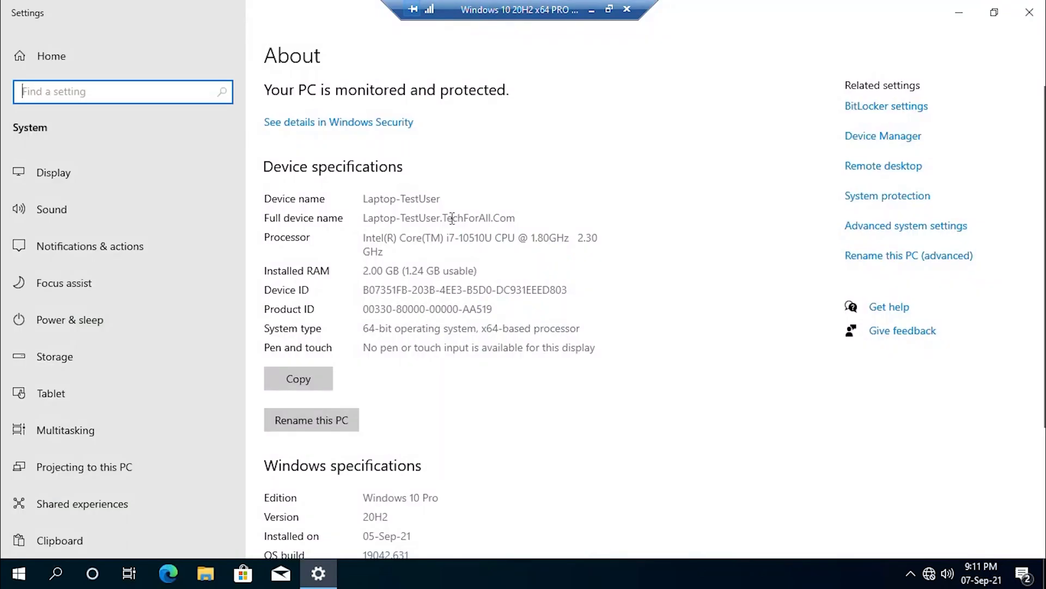
pyautogui.click(452, 219)
pyautogui.moveTo(523, 218); pyautogui.dragTo(374, 218)
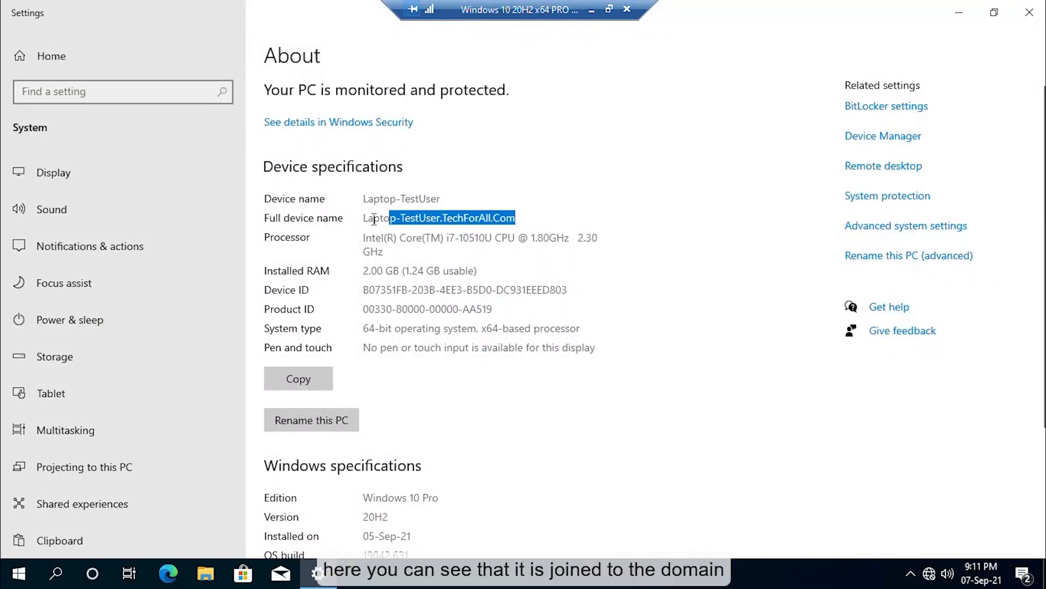
pyautogui.click(1030, 12)
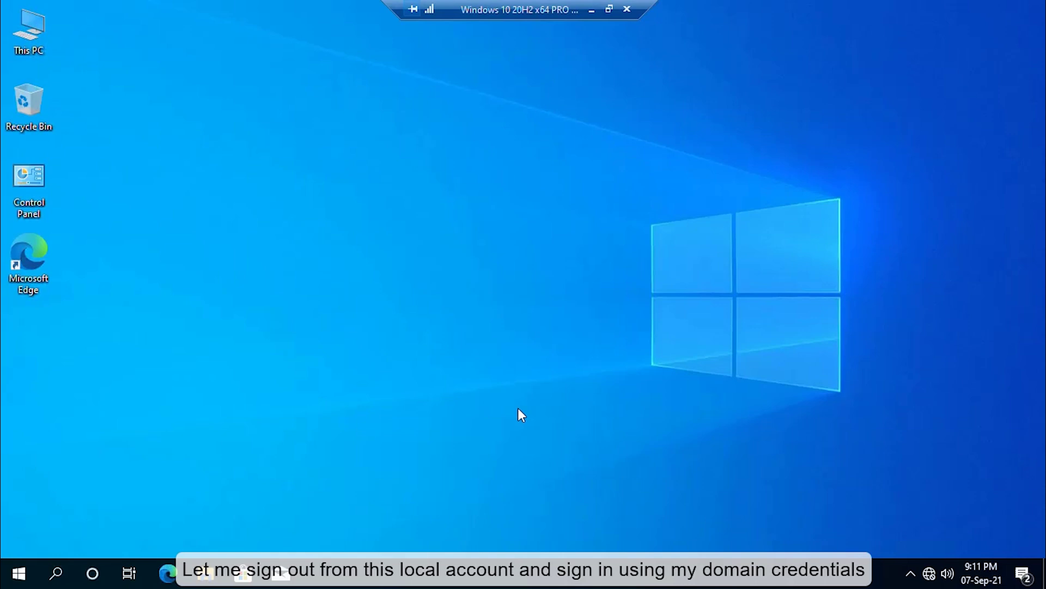
pyautogui.rightClick(18, 572)
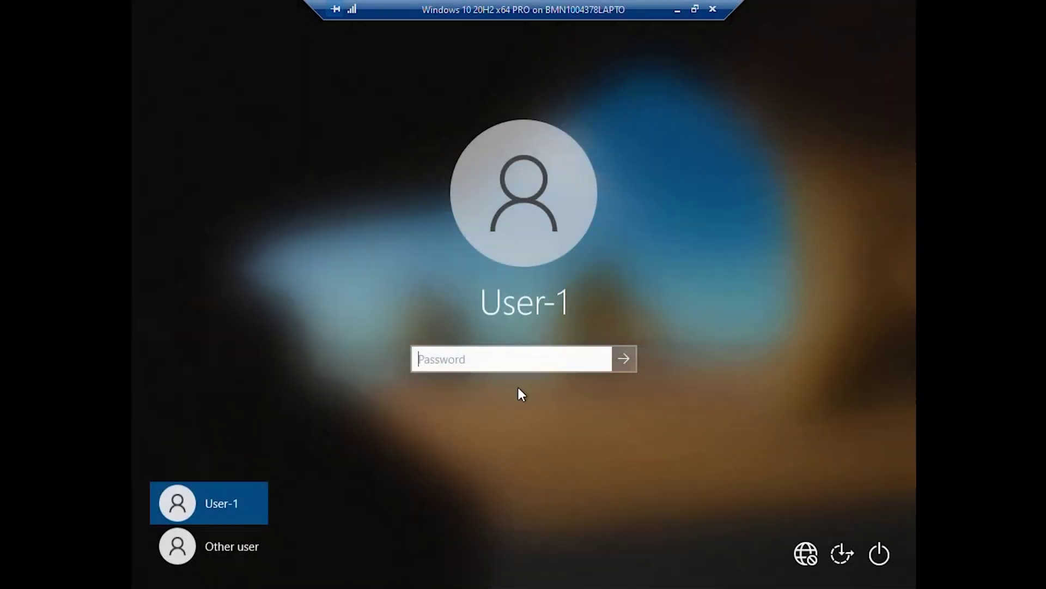
pyautogui.click(251, 542)
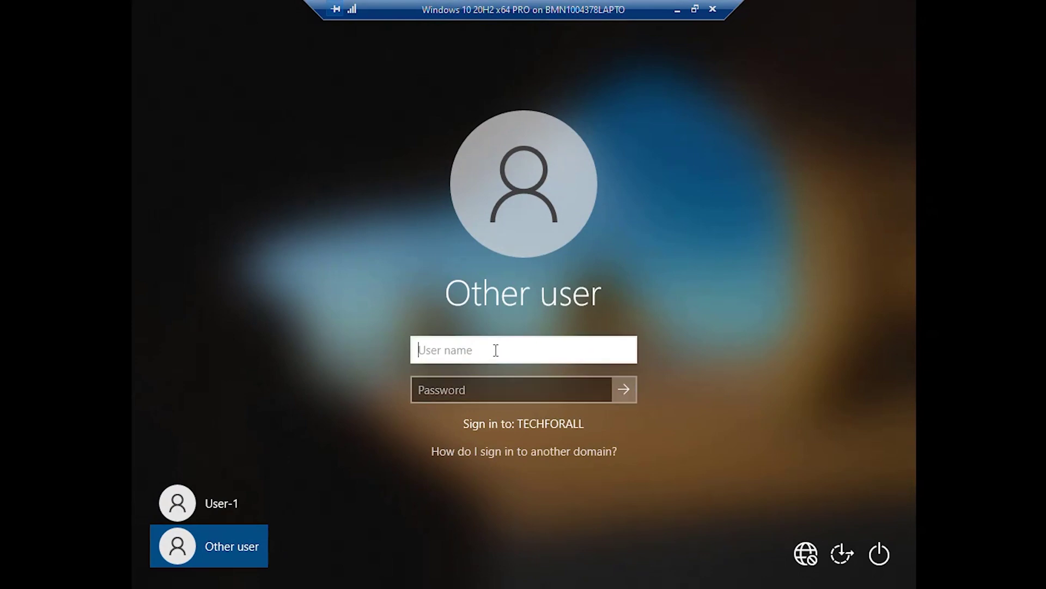
pyautogui.press('Tab')
pyautogui.write('•')
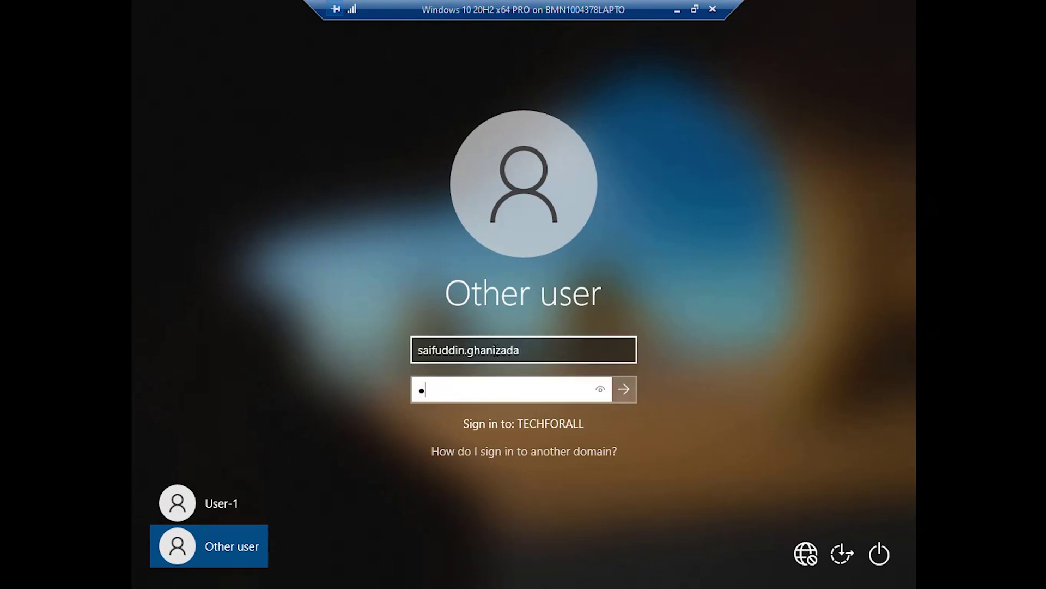
pyautogui.write('•••••••••••')
pyautogui.click(601, 390)
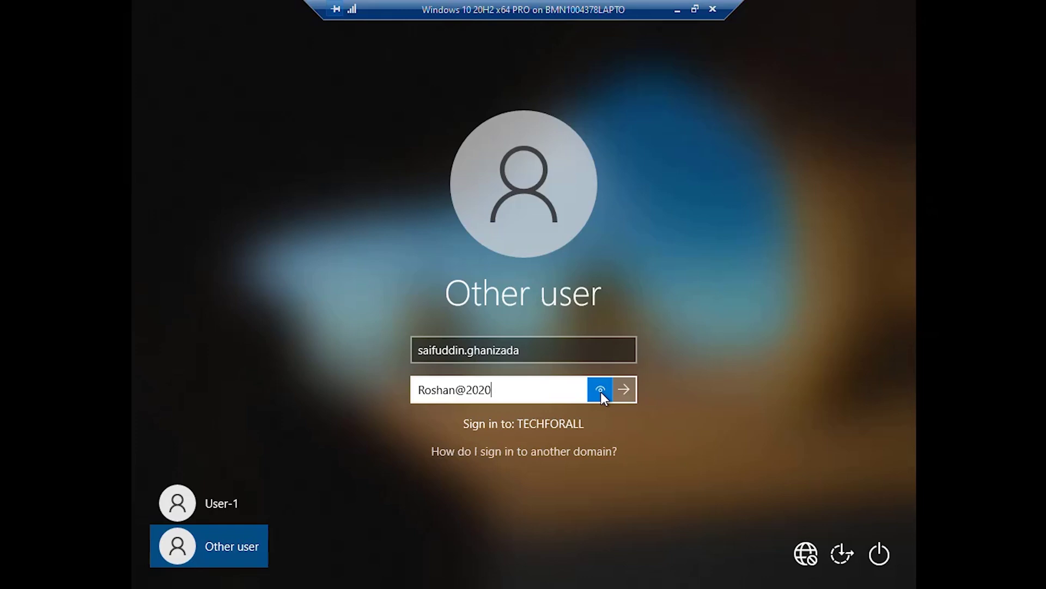
pyautogui.click(630, 391)
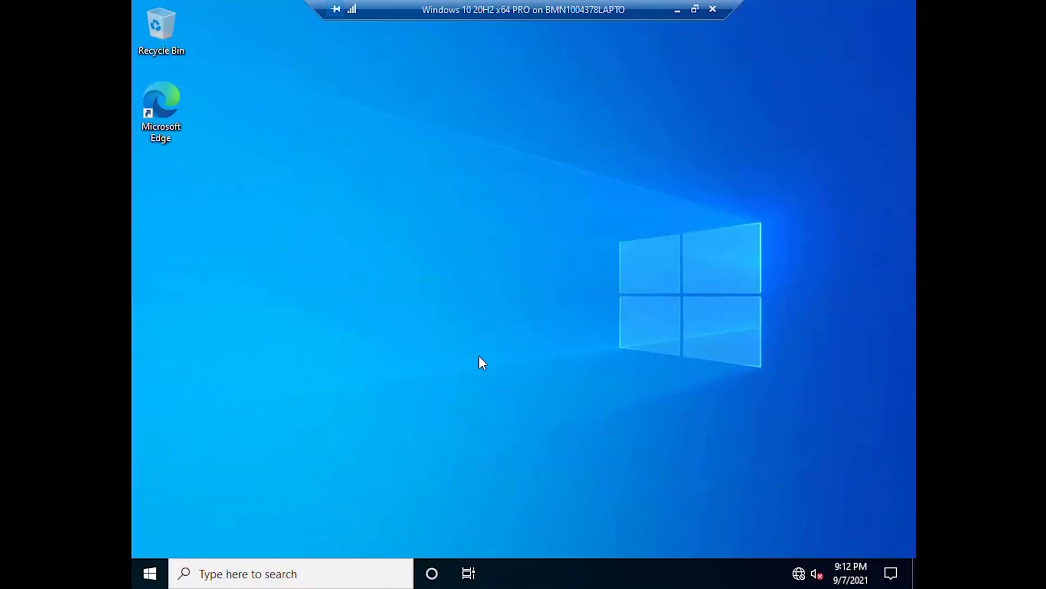
pyautogui.click(152, 573)
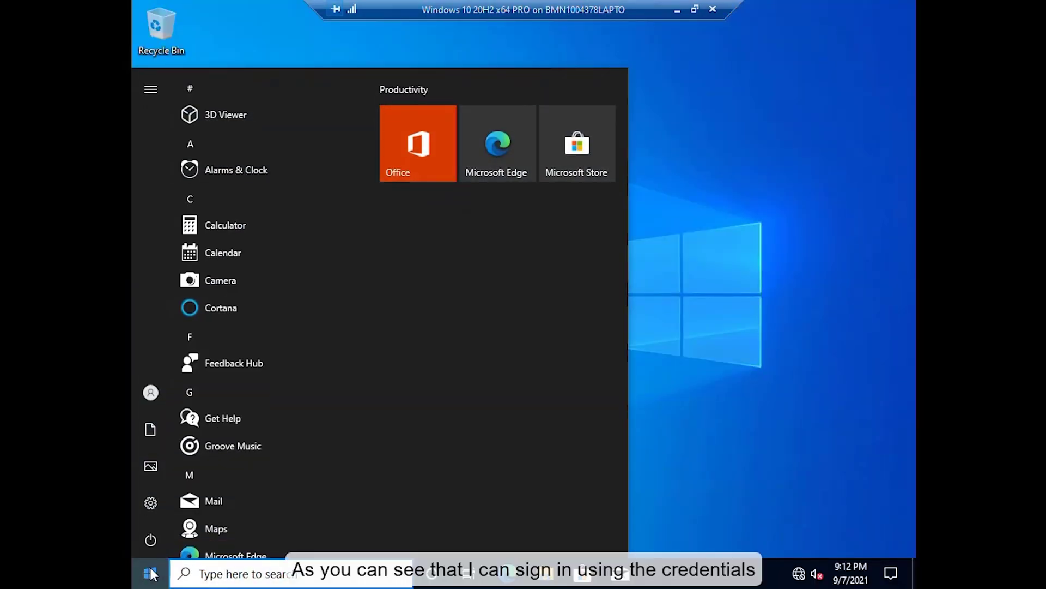
pyautogui.click(164, 577)
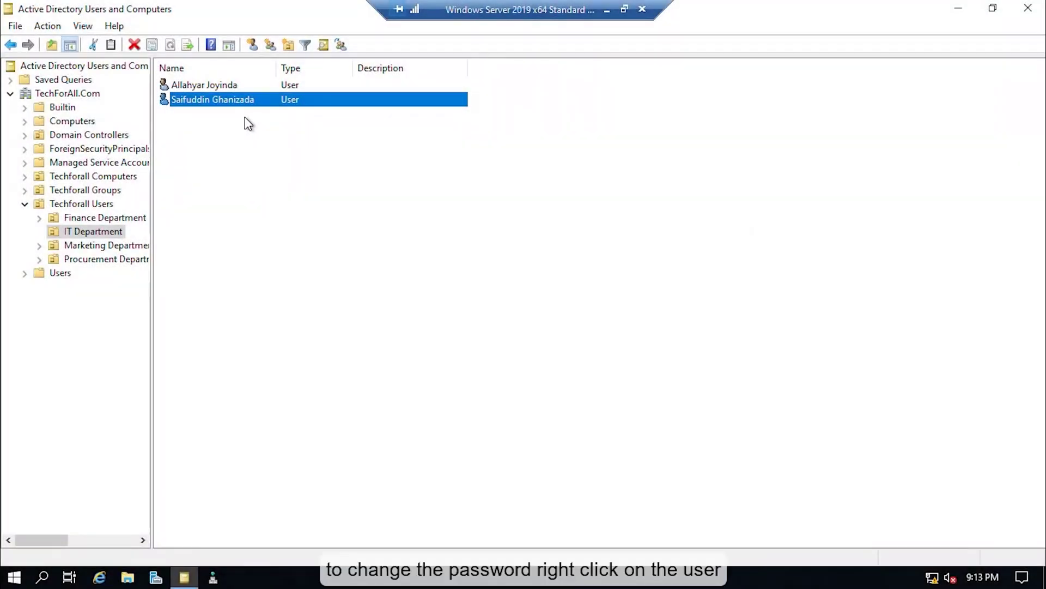
pyautogui.rightClick(233, 103)
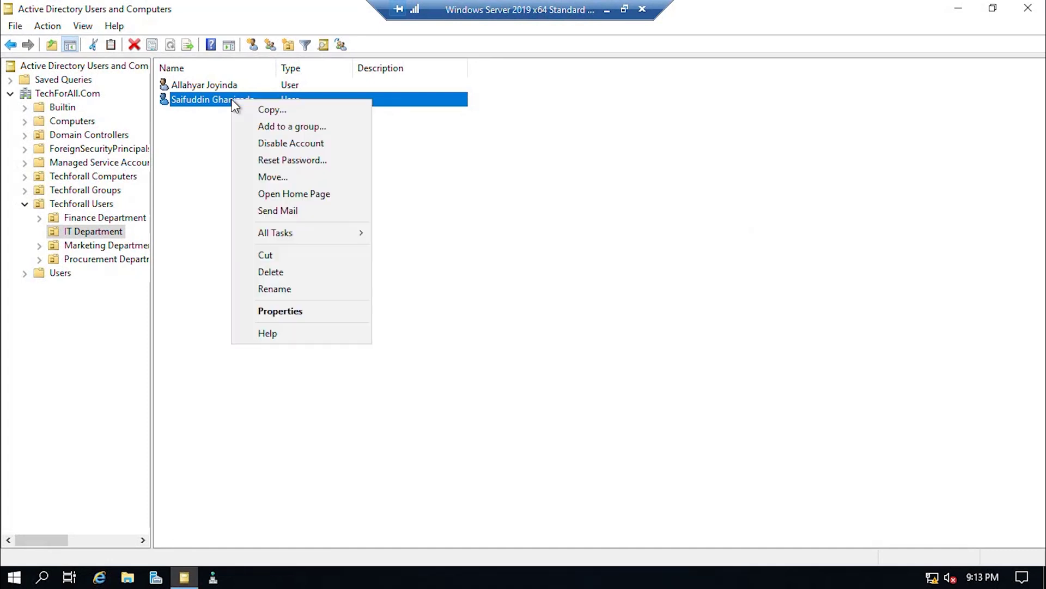
pyautogui.click(280, 160)
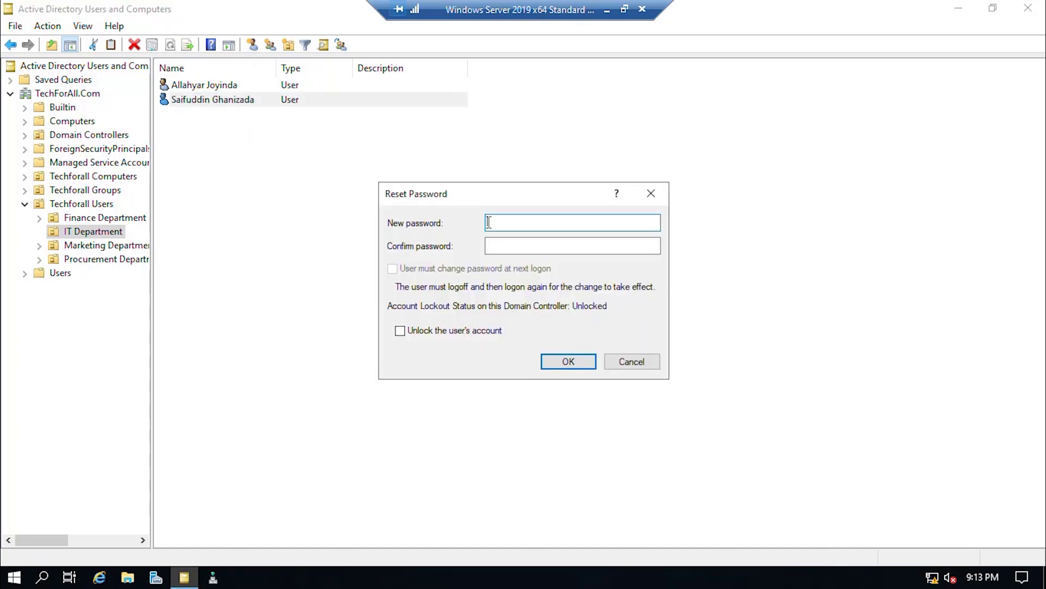
pyautogui.press('Tab')
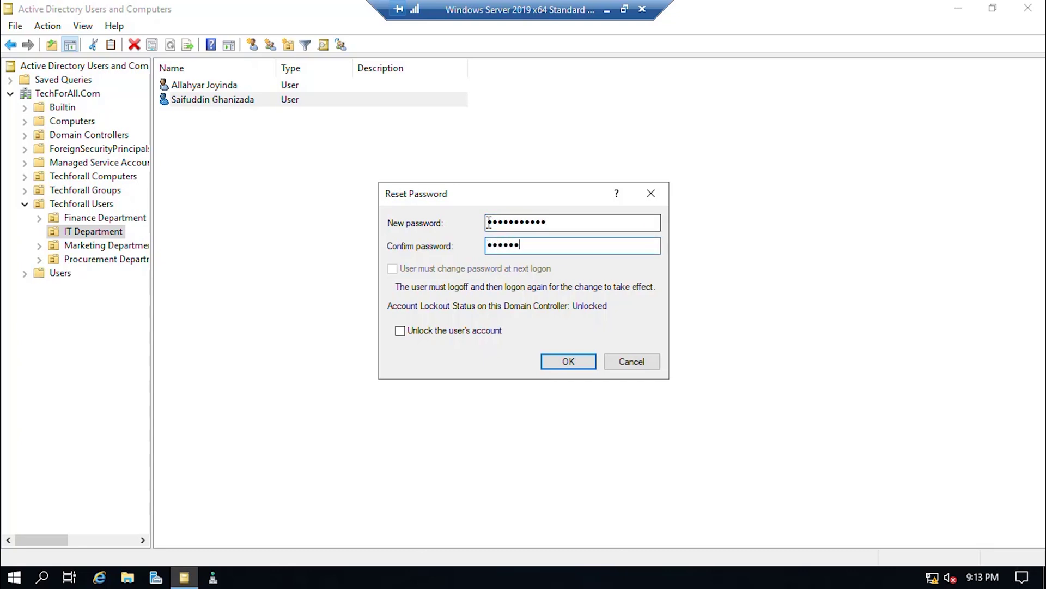
pyautogui.click(567, 361)
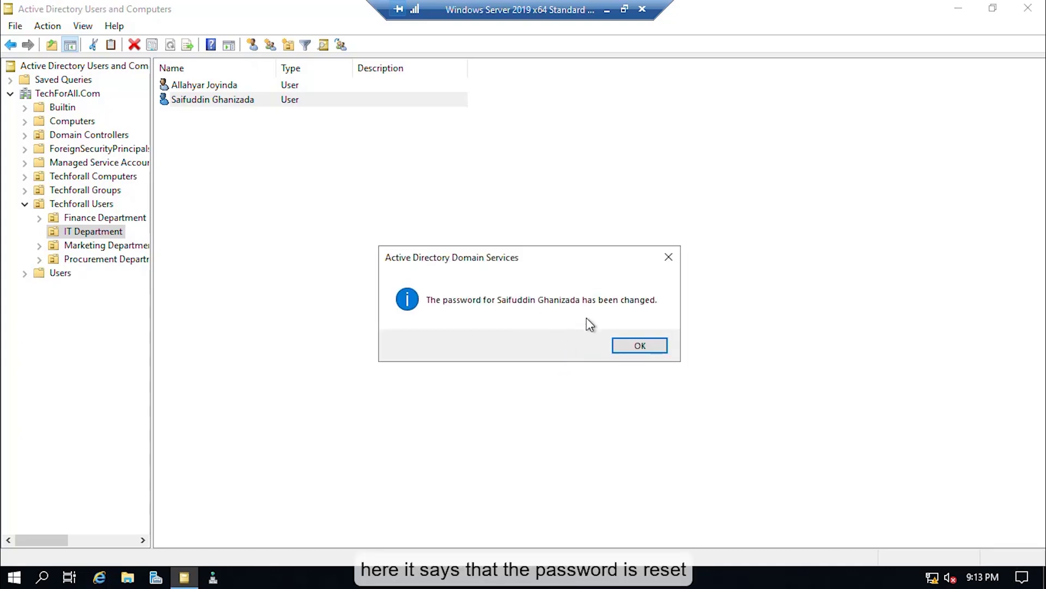
pyautogui.click(632, 343)
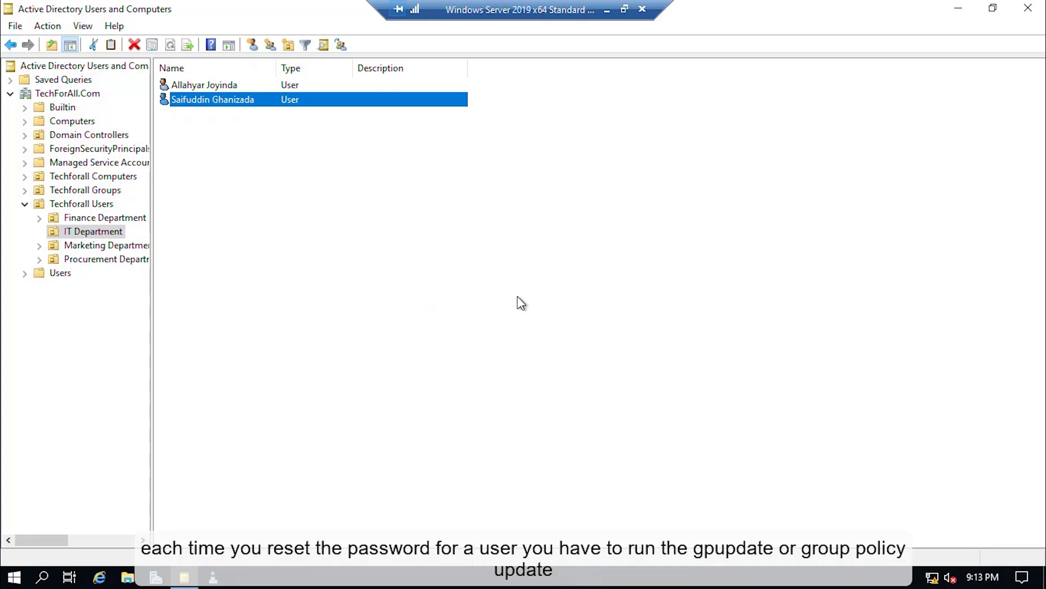
# - Run gpupdate in a server Command Prompt, then close the window
pyautogui.press('super')
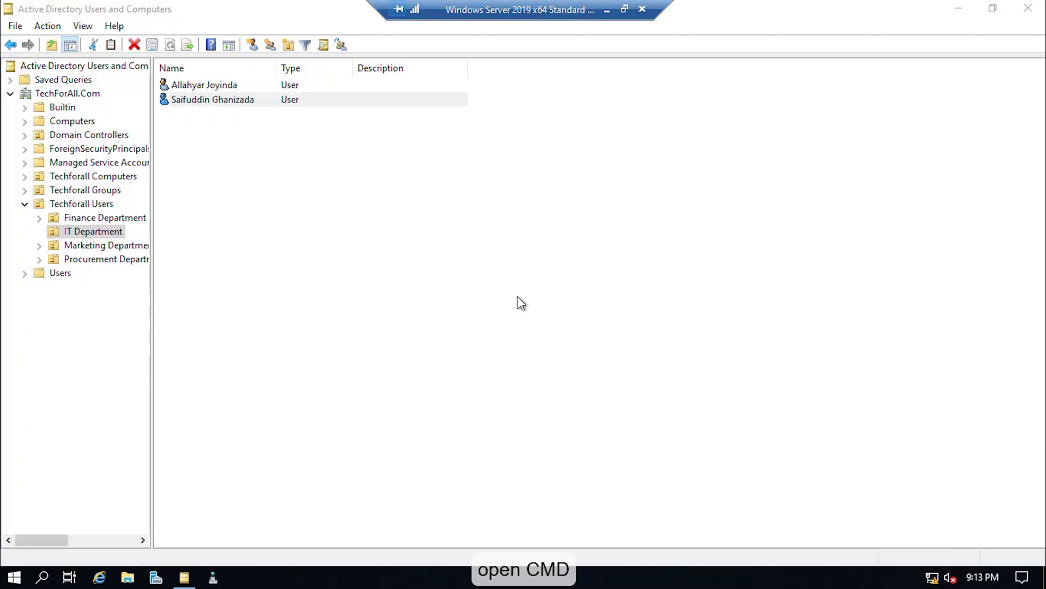
pyautogui.press('super+r')
pyautogui.press('Return')
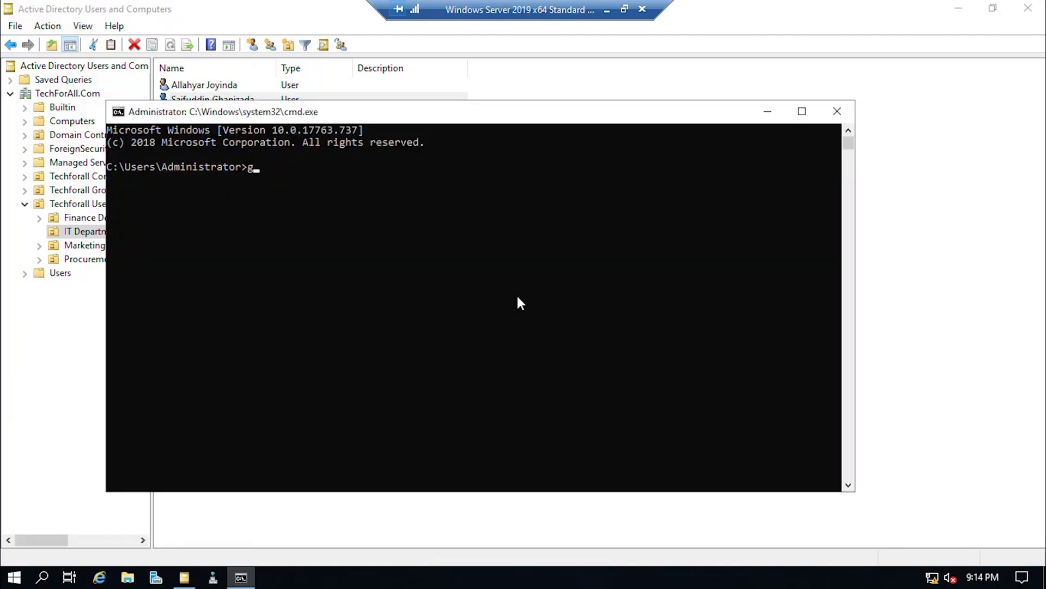
pyautogui.write('gpupdate')
pyautogui.press('BackSpace')
pyautogui.press('Return')
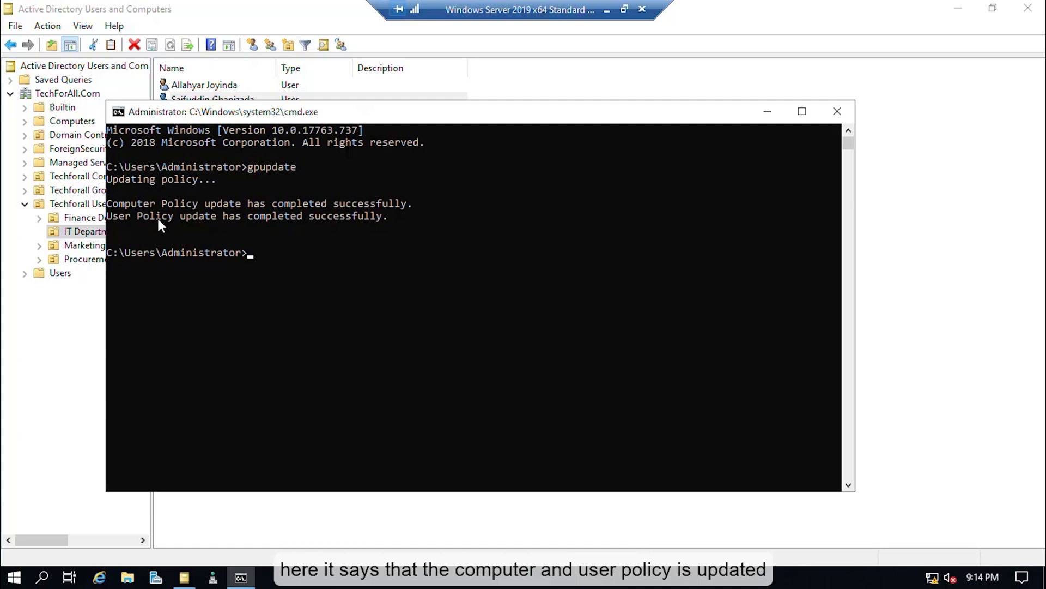
pyautogui.click(837, 111)
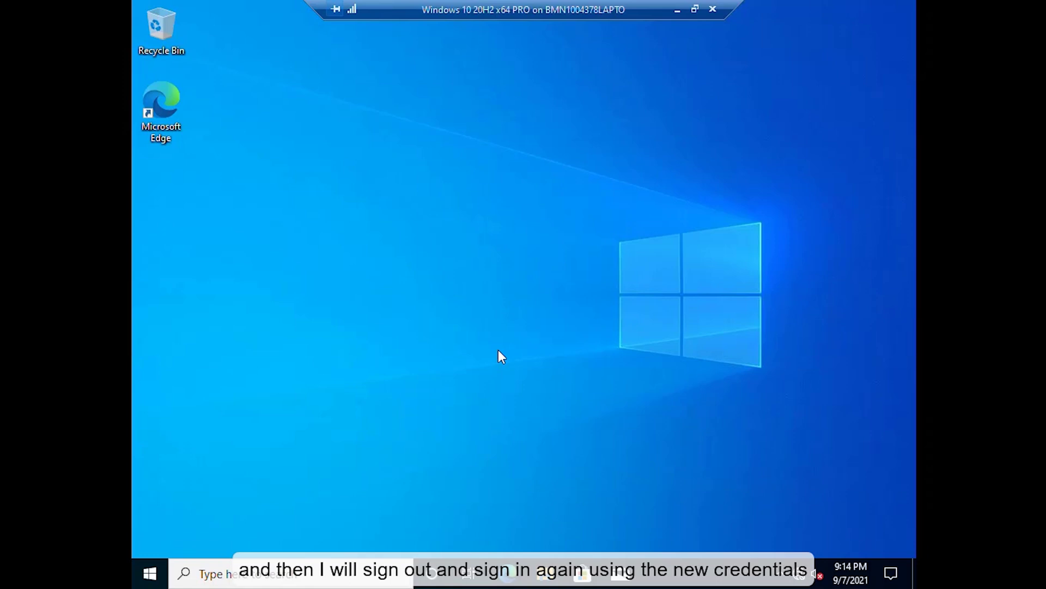
# - Run gpupdate /force on the client, dismiss the firewall toast, and bring up sign-out options
pyautogui.press('super+r')
pyautogui.write('cmd')
pyautogui.press('Return')
pyautogui.write('gpupdat')
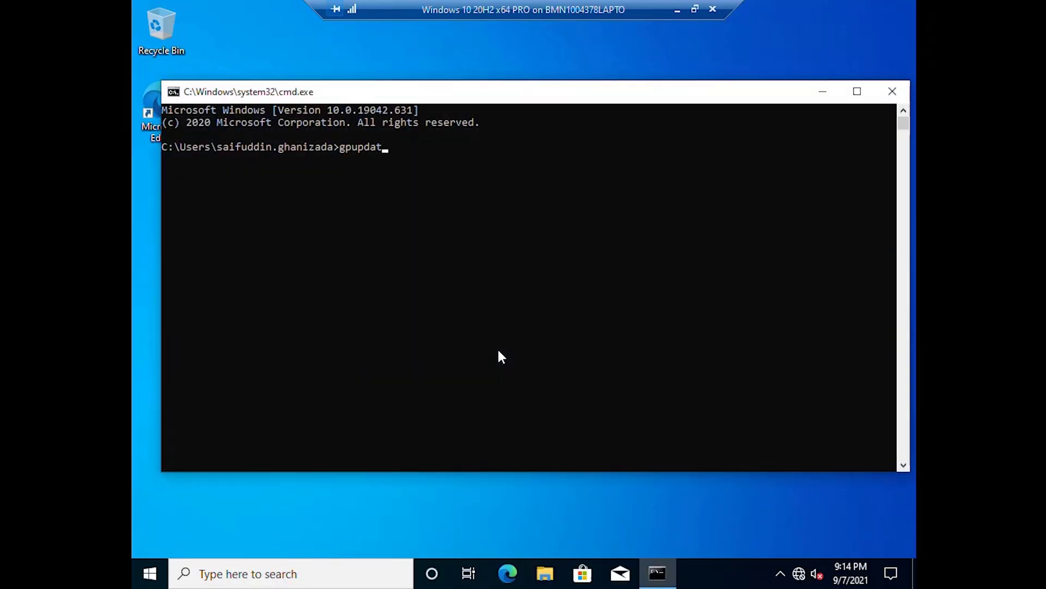
pyautogui.write('e /fo')
pyautogui.write('rce')
pyautogui.press('Return')
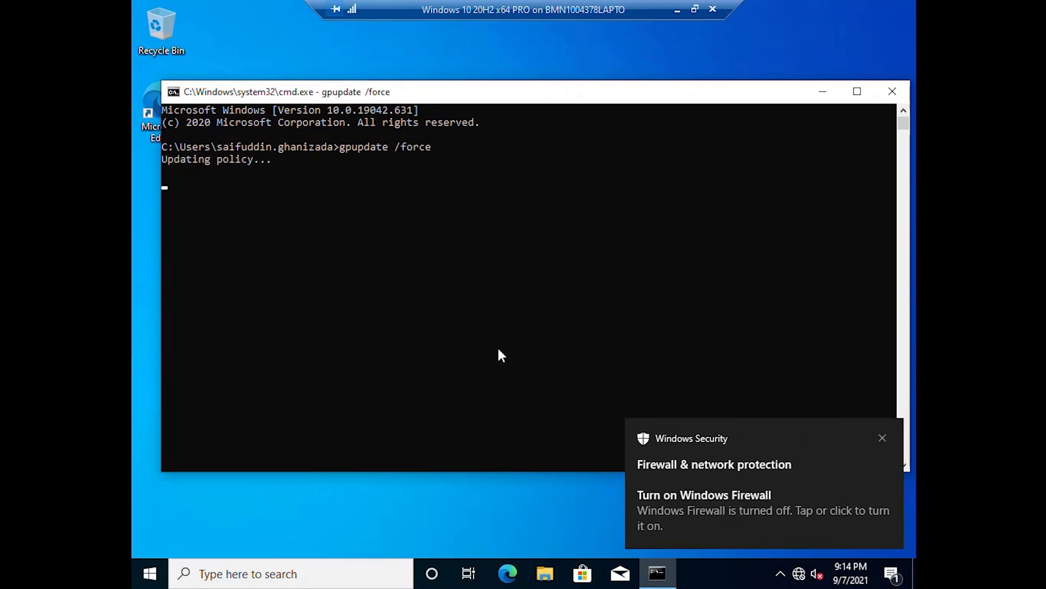
pyautogui.click(882, 438)
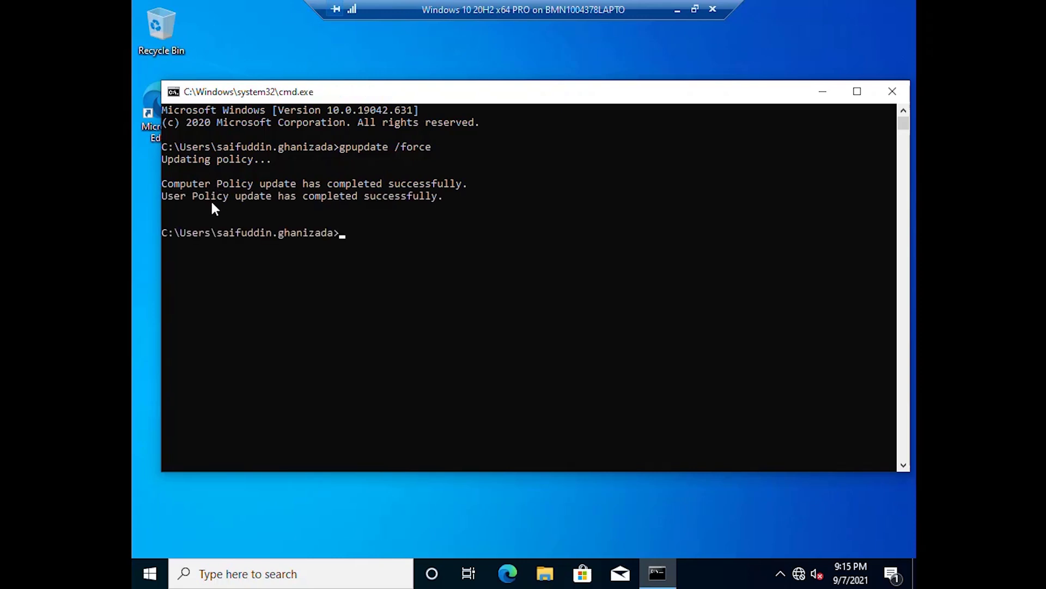
pyautogui.click(157, 581)
pyautogui.rightClick(157, 581)
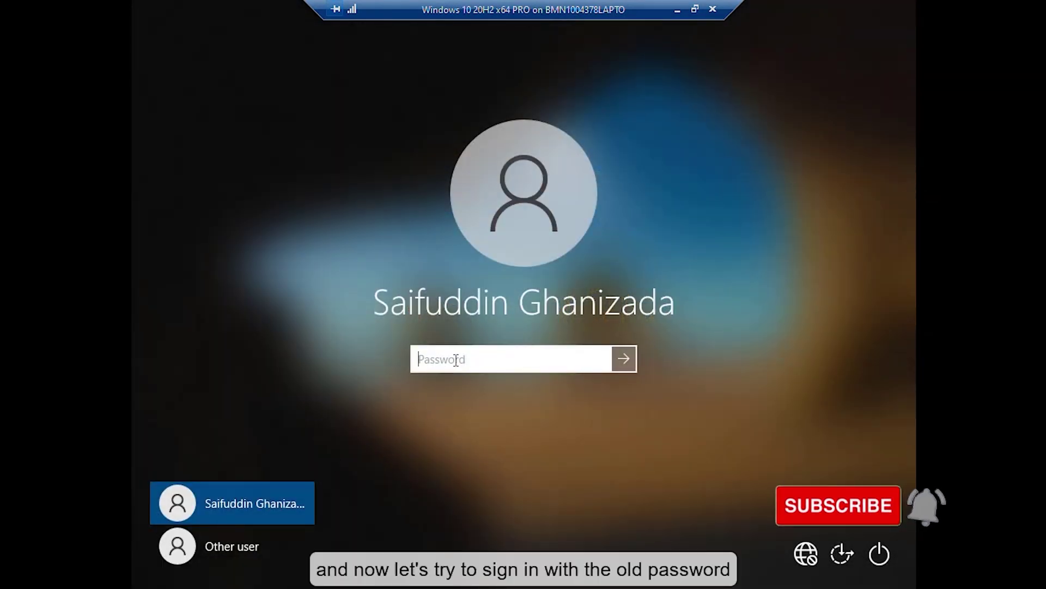
# - Try signing in with the old password and dismiss the incorrect-password error
pyautogui.write('•••••••')
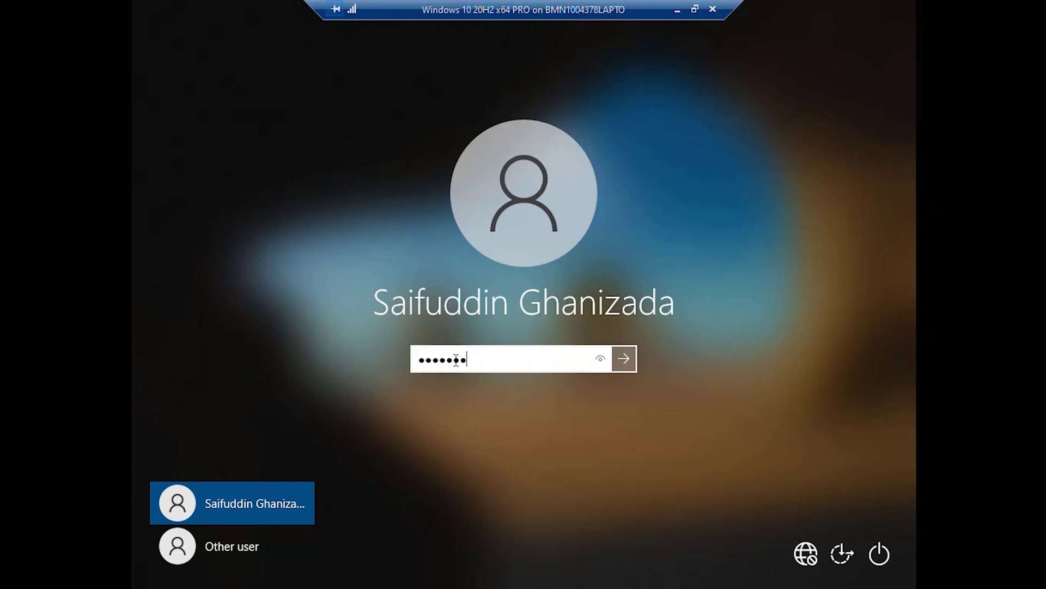
pyautogui.write('•••••')
pyautogui.click(600, 359)
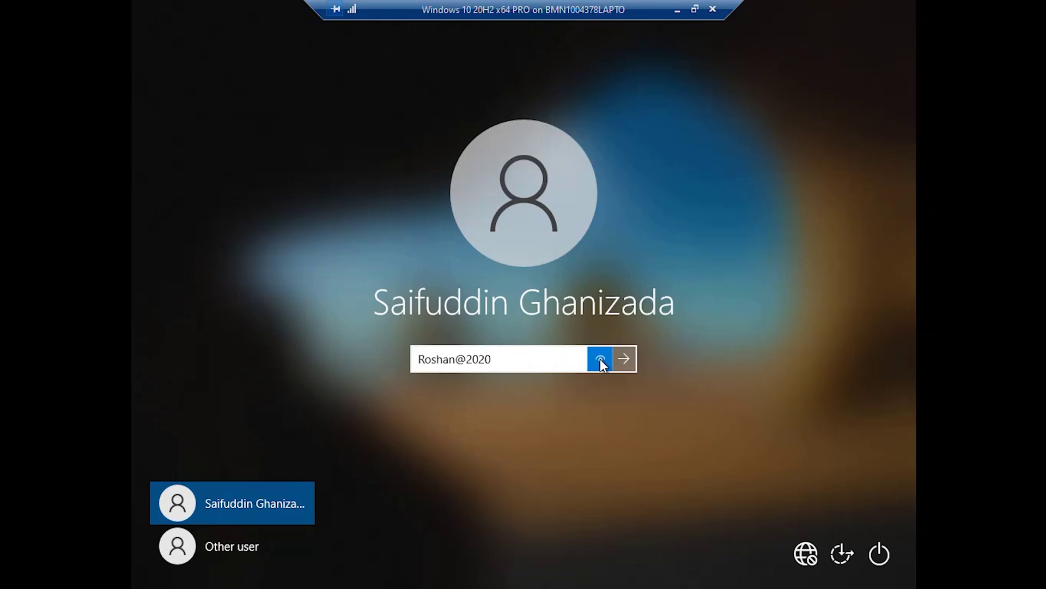
pyautogui.click(623, 357)
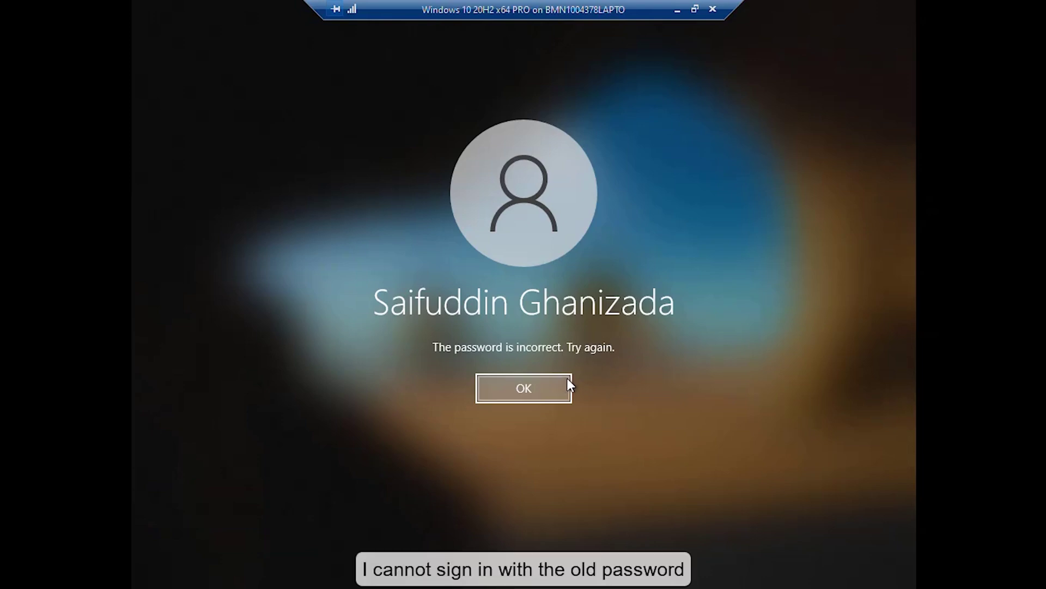
pyautogui.click(560, 380)
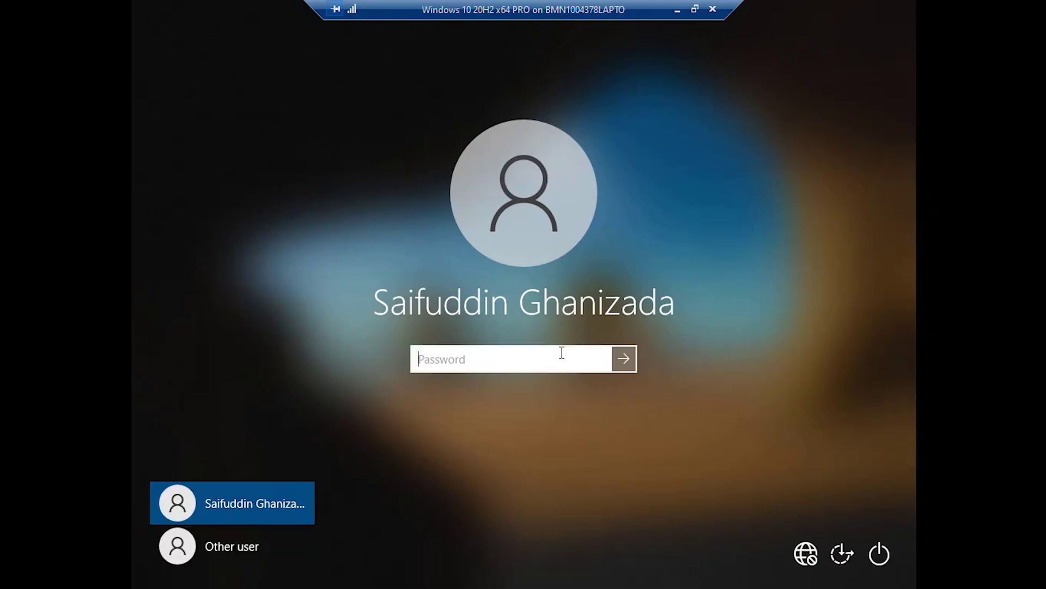
# - Sign in to the domain user's desktop with the new password
pyautogui.write('••••••••')
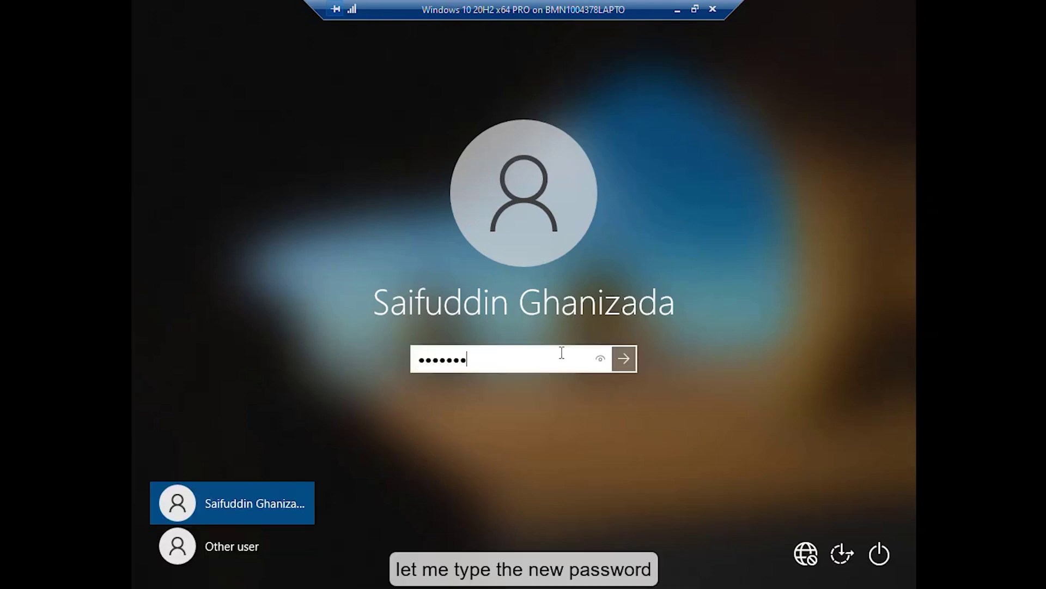
pyautogui.write('•••')
pyautogui.click(604, 359)
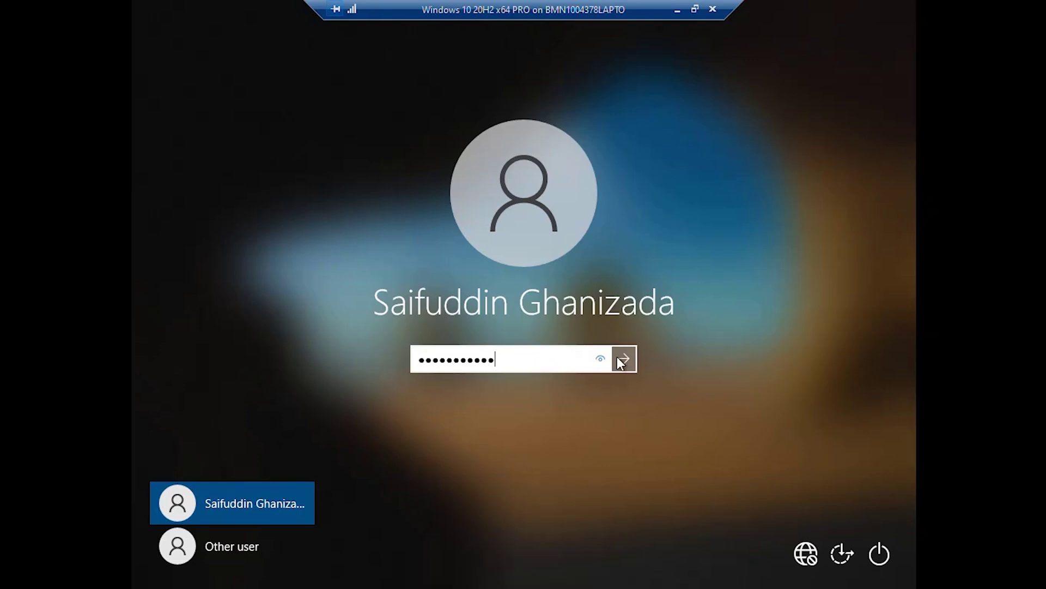
pyautogui.click(624, 358)
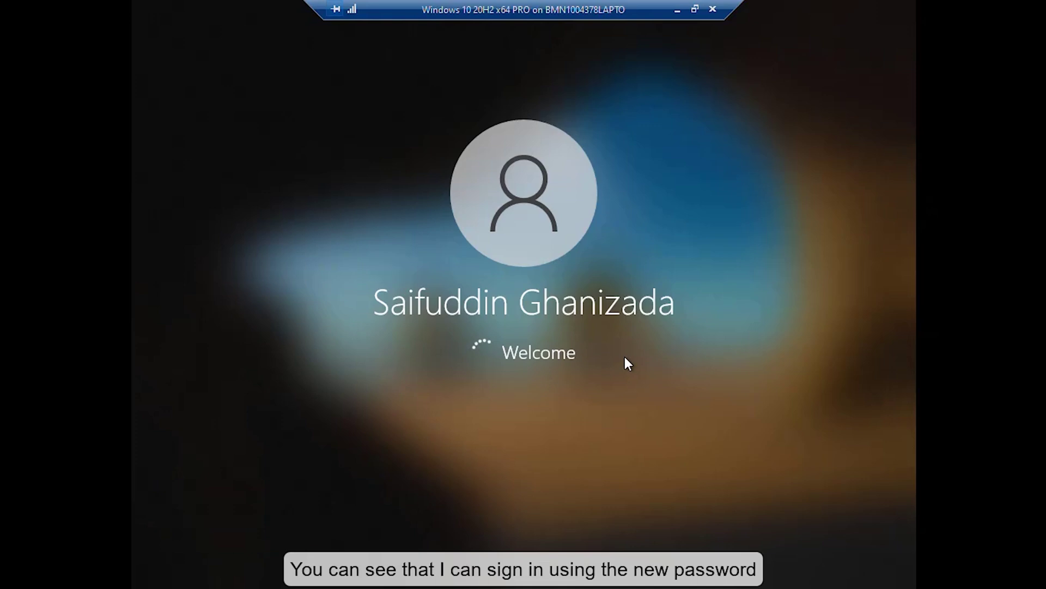